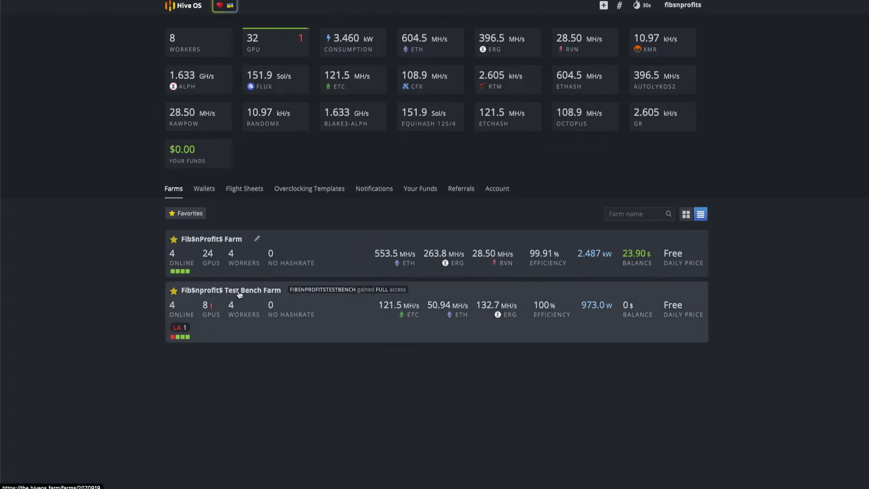
Step: Open the Thanos worker in the Test Bench Farm and delete its old miner restart command entry
left_click(233, 290)
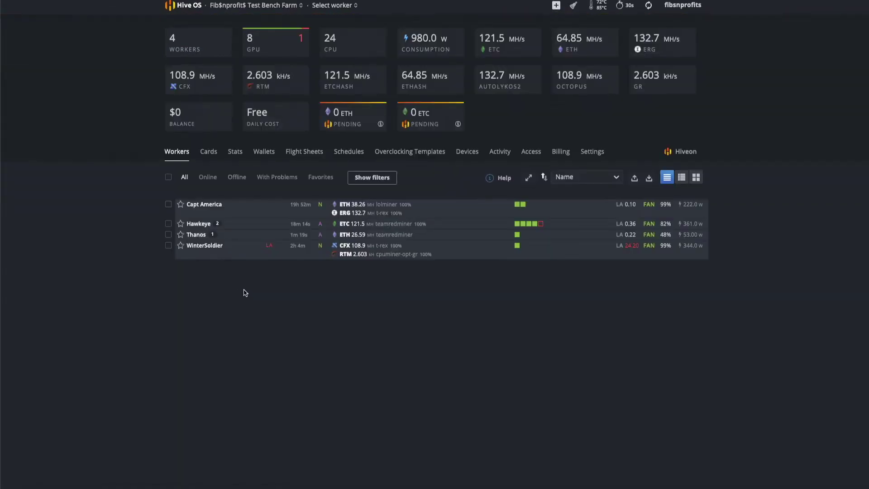
left_click(197, 235)
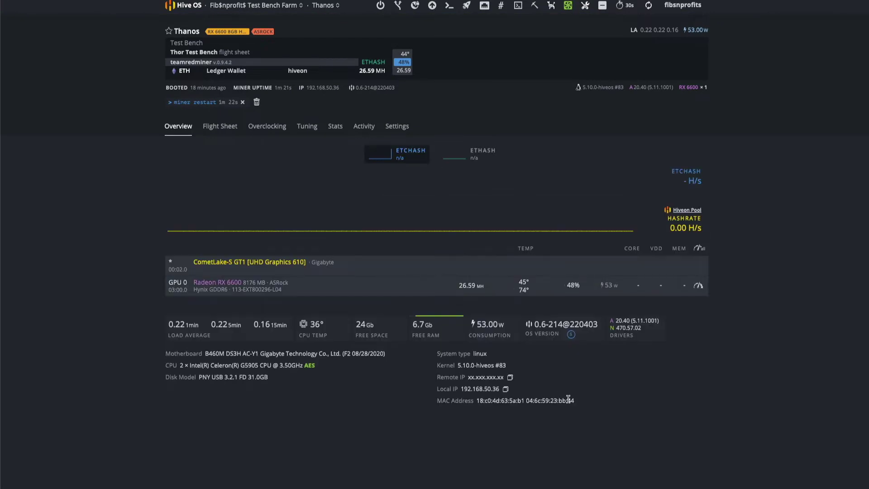
left_click(256, 102)
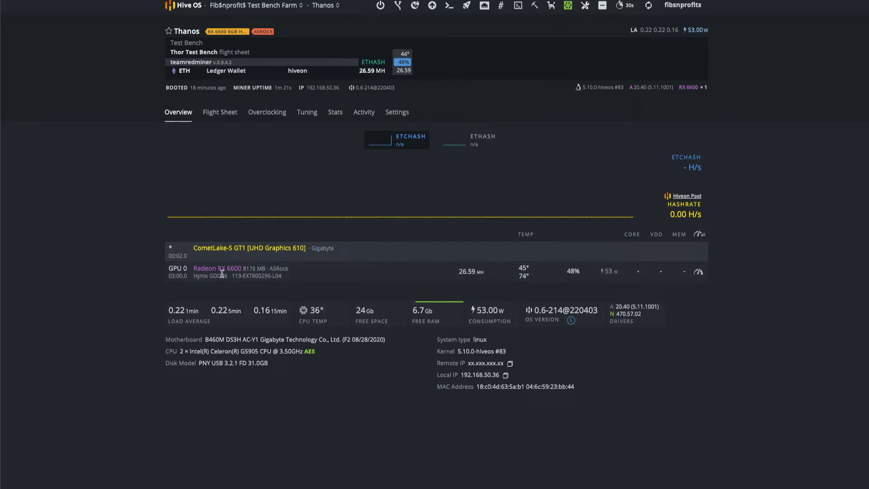
mouse_move(192, 68)
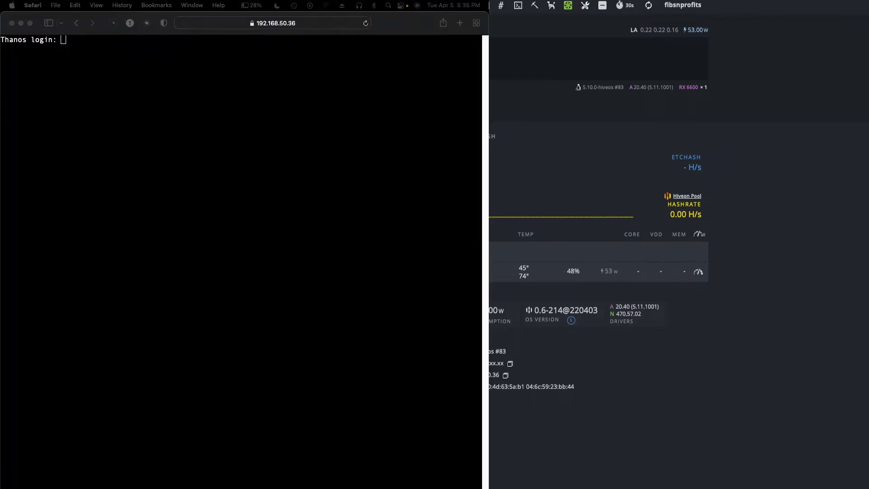
Step: Log in to the Thanos rig's web shell with the login name and password
left_click(80, 254)
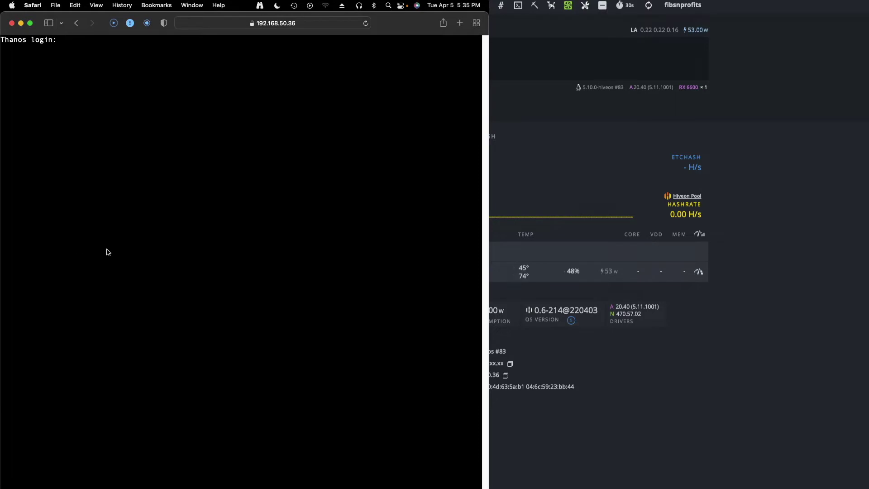
type("user")
key("Return")
key("Return")
type("miner")
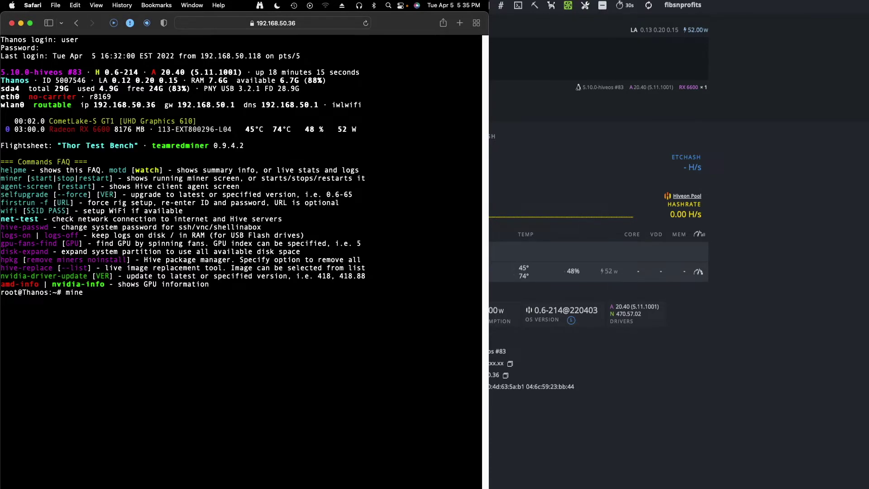
key("Return")
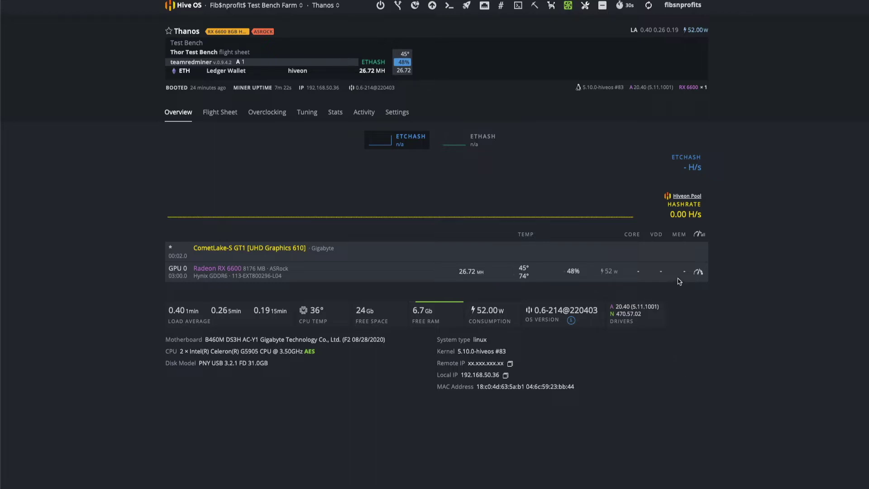
Step: Apply a GPU 0 overclock: core 900 MHz, 620/620 mV, memory 950 MHz at 950 mV
left_click(697, 272)
left_click(318, 123)
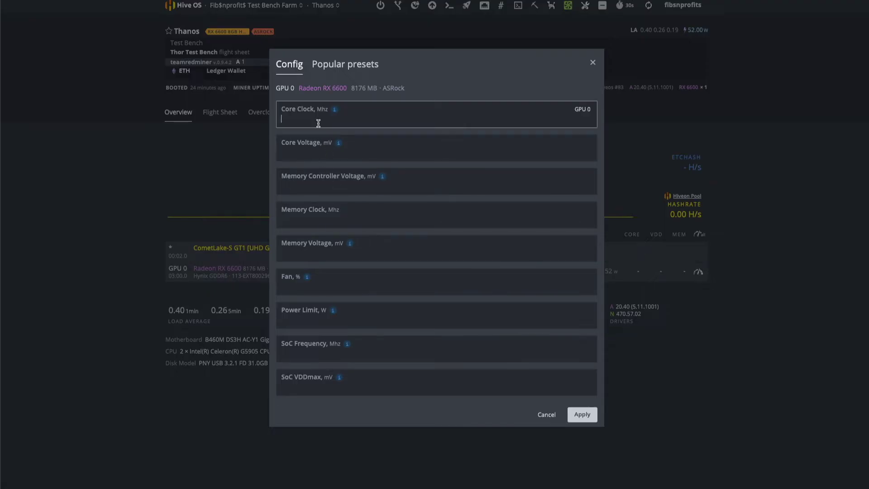
type("900")
key("Tab")
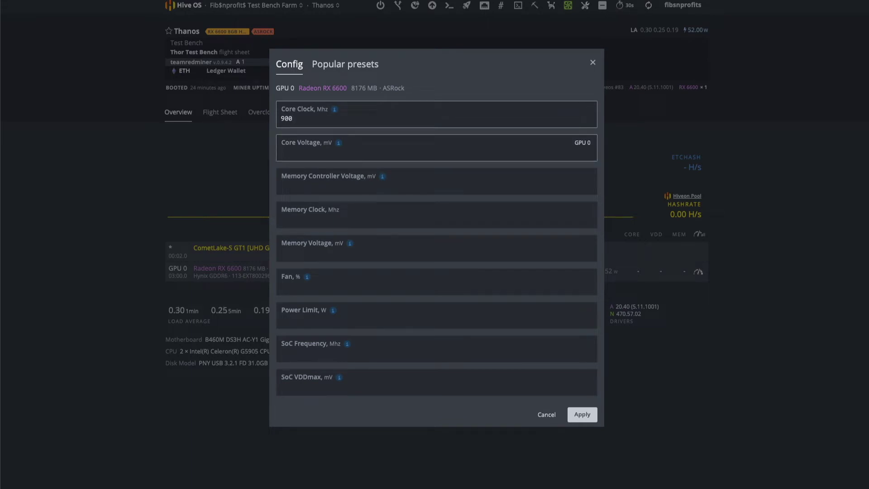
type("620")
key("Tab")
type("620")
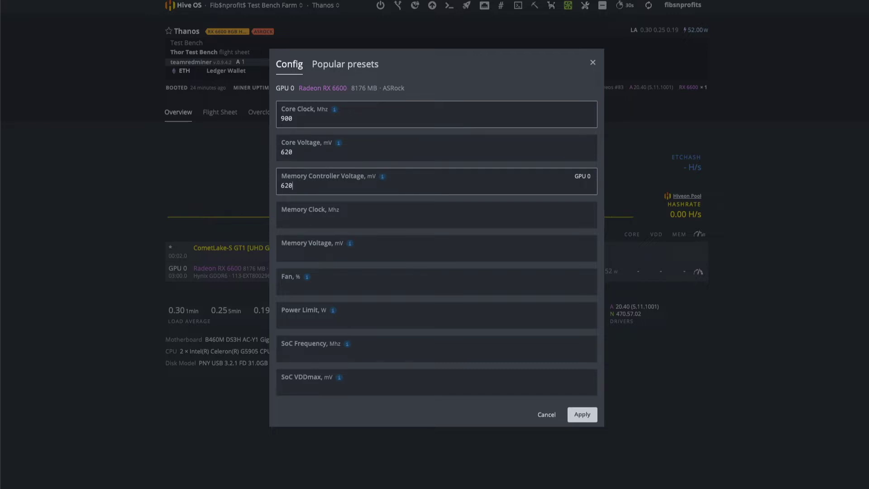
key("Tab")
type("950")
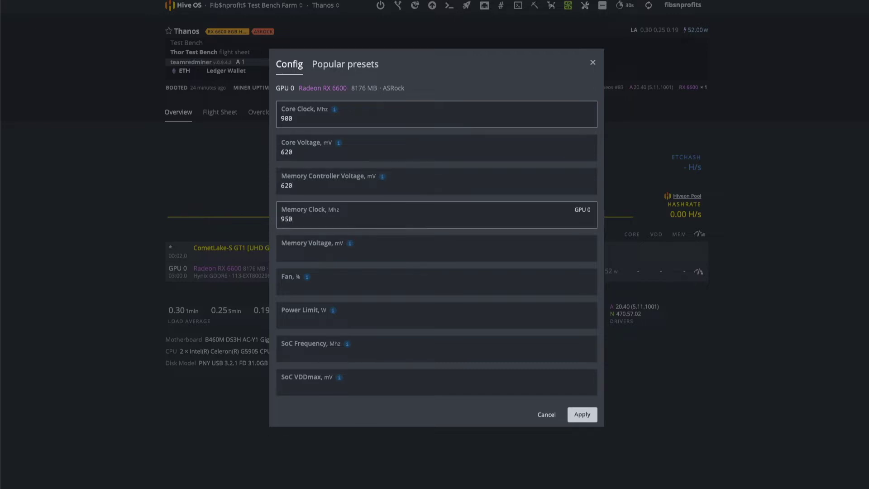
key("Tab")
type("950")
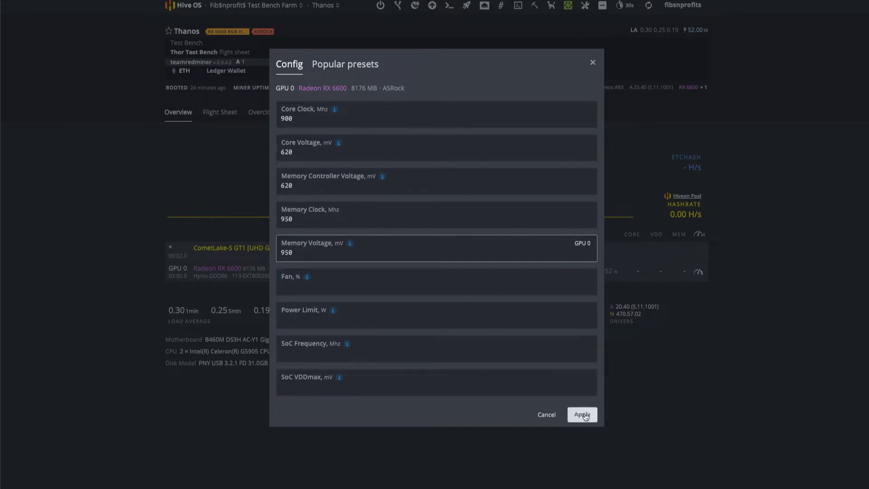
left_click(583, 415)
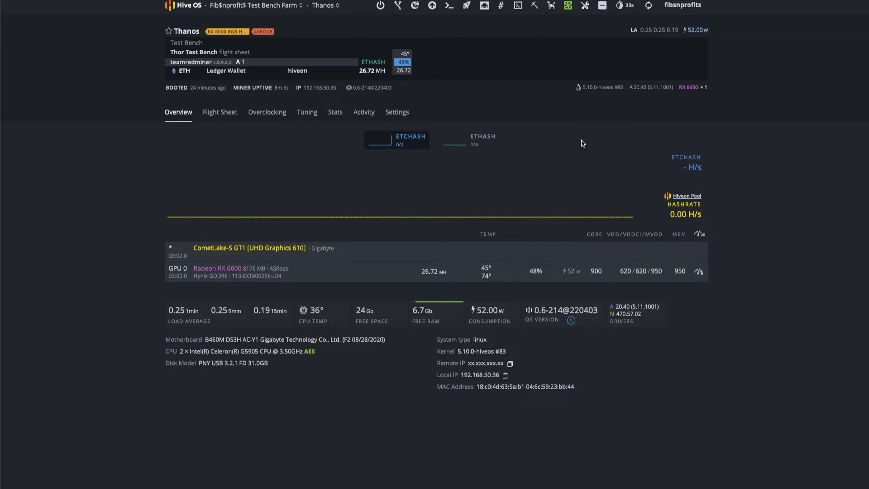
Step: Check the AutoFan settings and cancel without changing anything
left_click(569, 6)
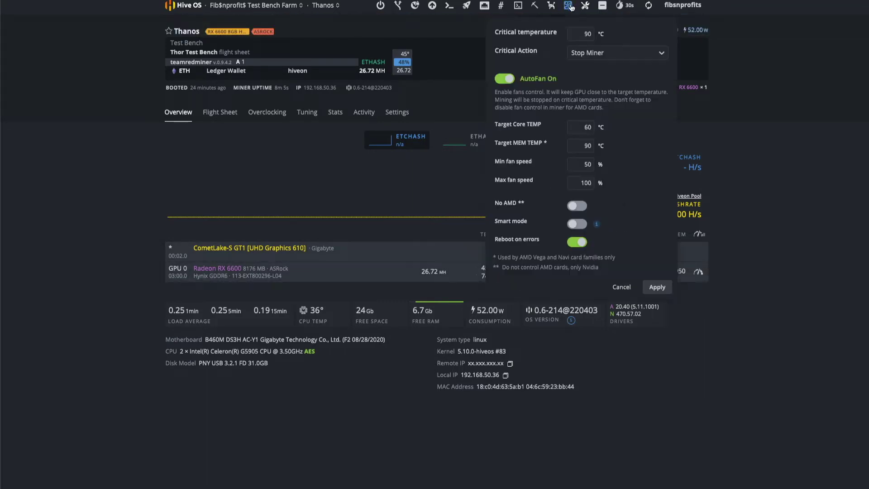
left_click(621, 288)
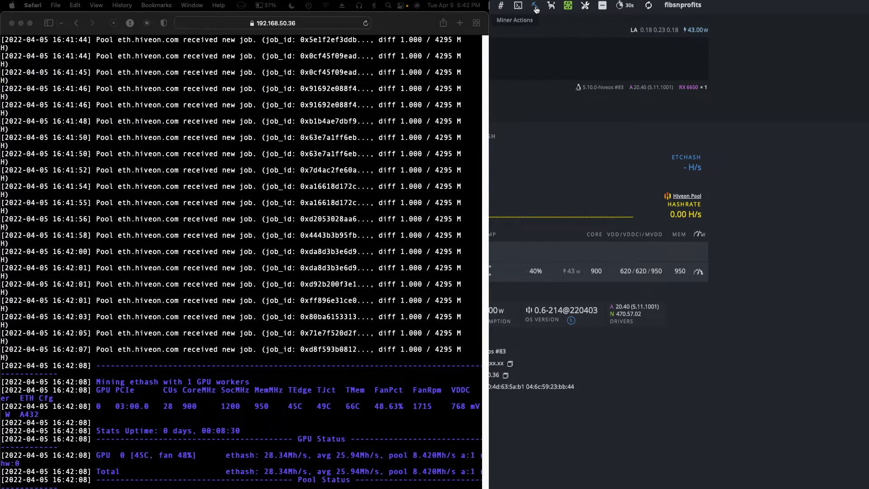
Step: Restart the miner from Miner Actions so the new overclock takes effect
left_click(536, 5)
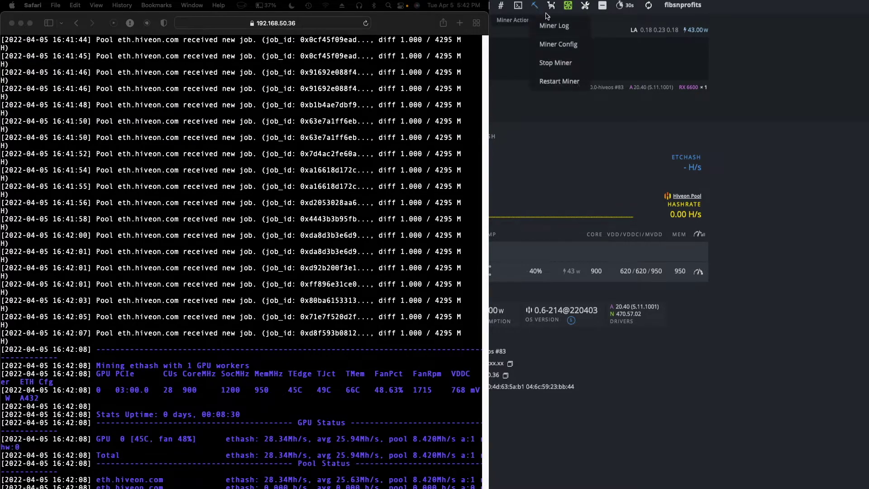
left_click(561, 81)
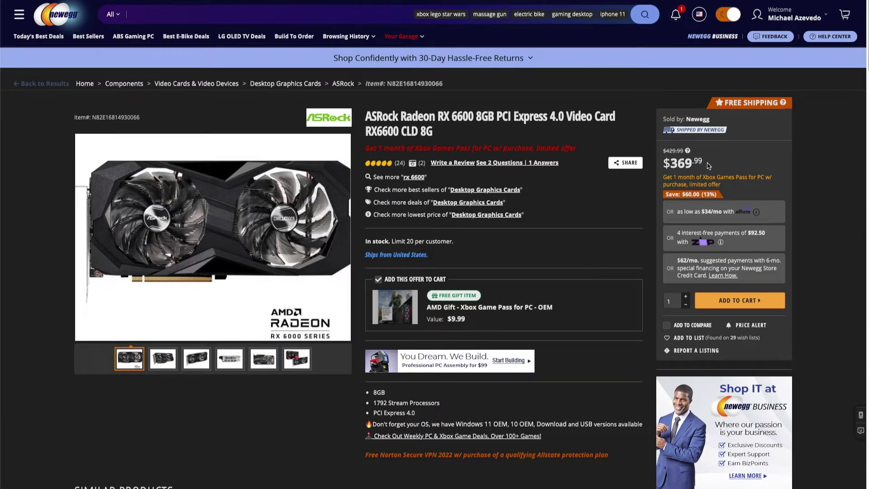
Step: Highlight the $369.99 price of the ASRock RX 6600 8GB on Newegg
left_click_drag(705, 165, 662, 163)
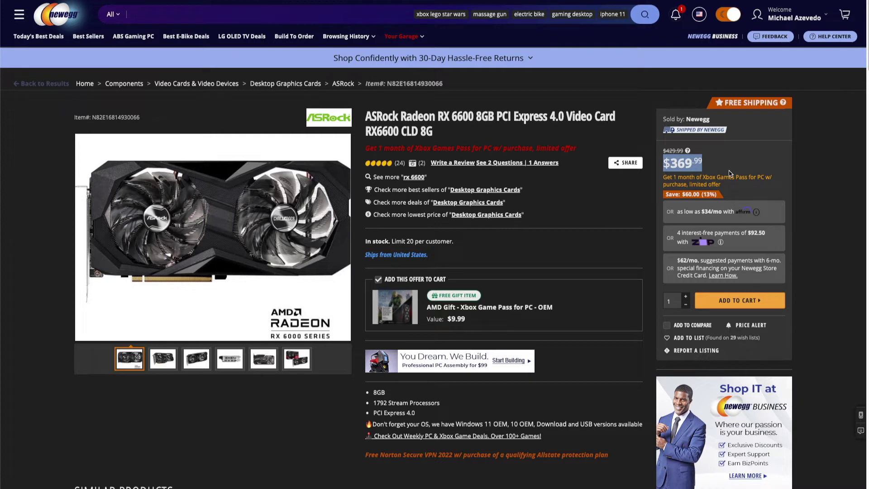
left_click(194, 12)
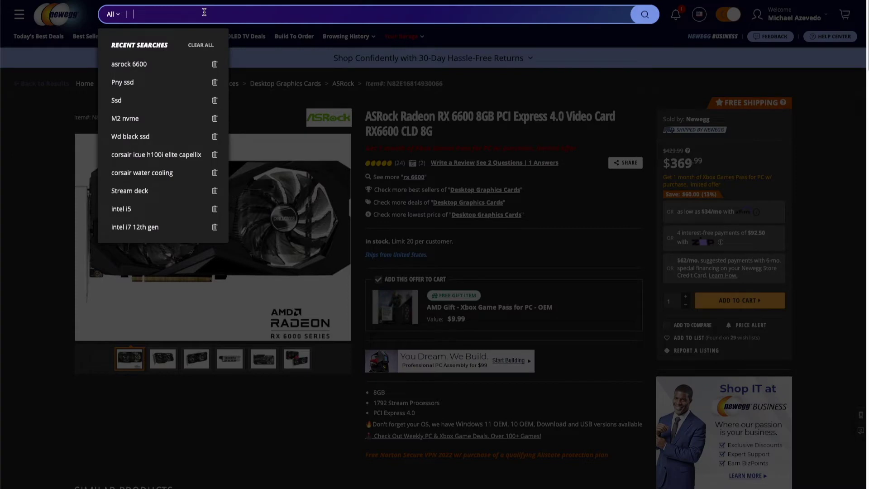
type("graphics cards")
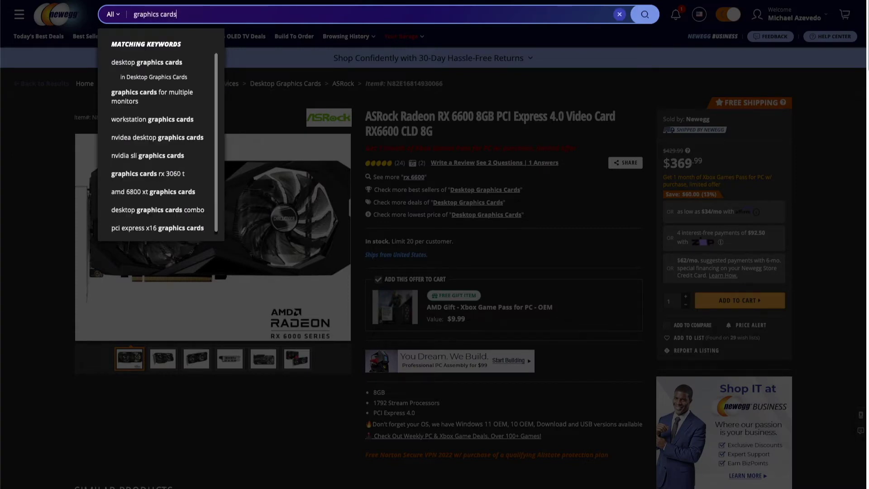
left_click(167, 75)
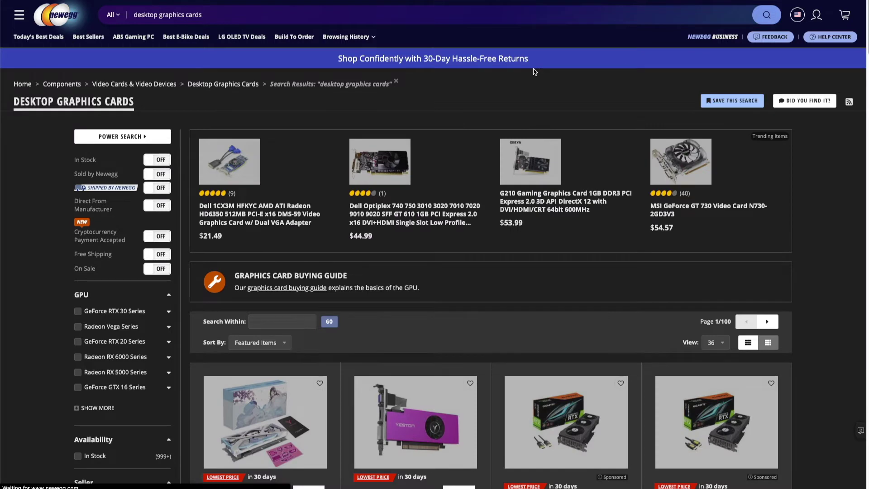
scroll(629, 113, "down", 4)
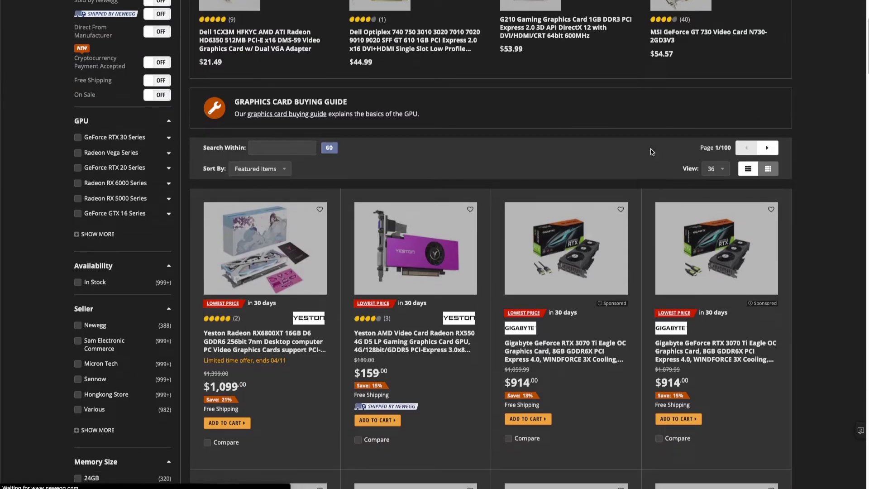
scroll(604, 406, "down", 1)
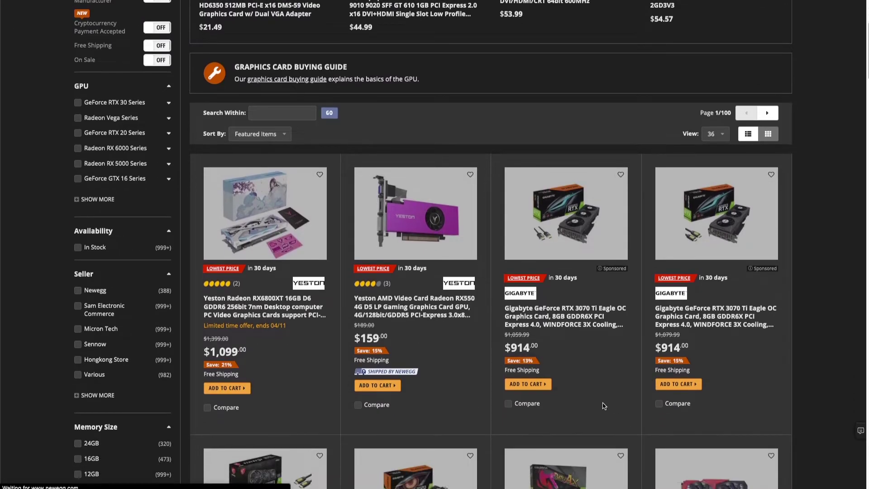
scroll(555, 333, "down", 1)
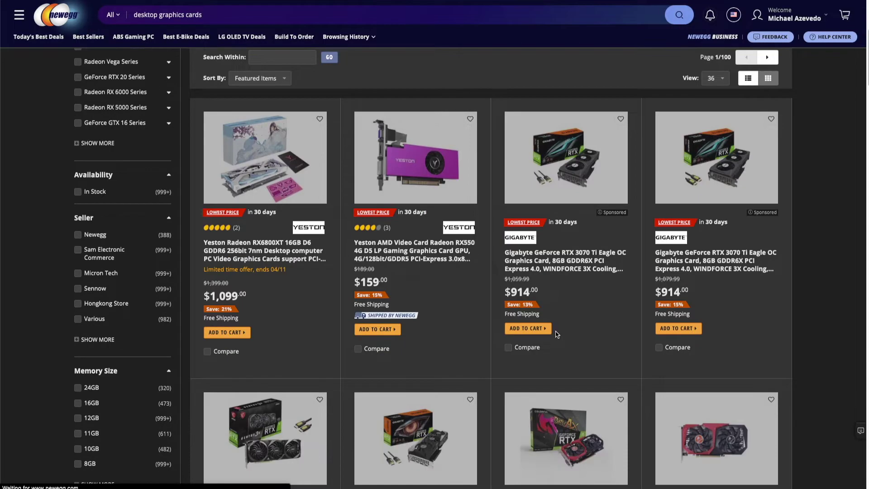
scroll(556, 333, "down", 2)
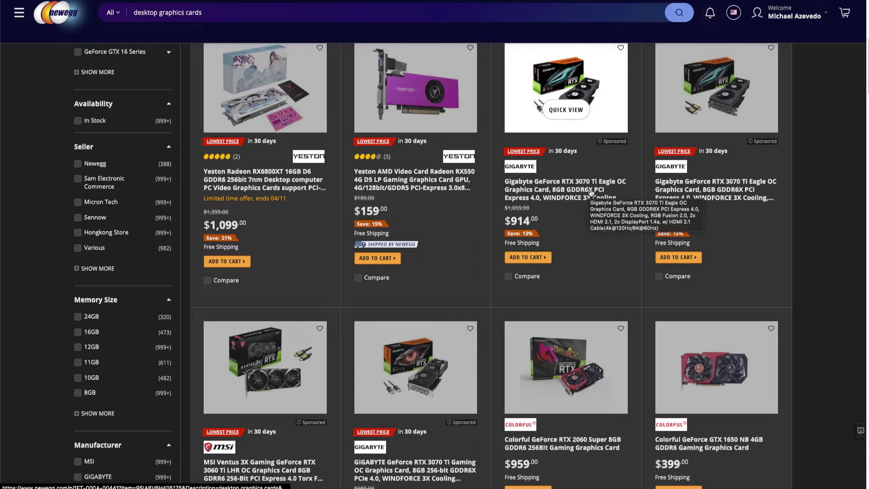
scroll(583, 268, "down", 2)
scroll(584, 268, "down", 1)
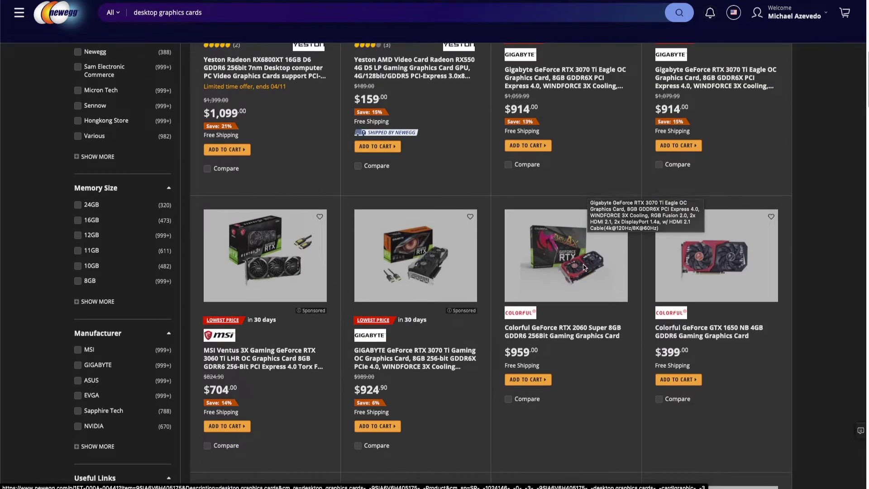
scroll(584, 267, "down", 2)
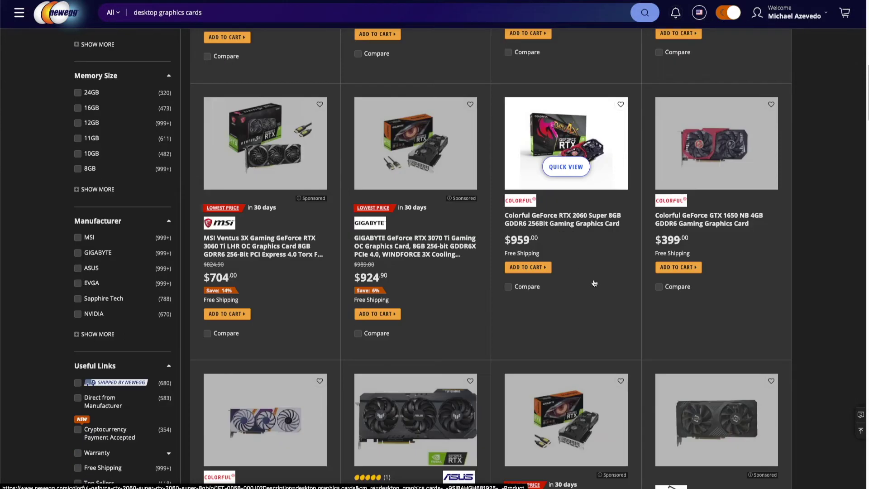
scroll(591, 276, "down", 2)
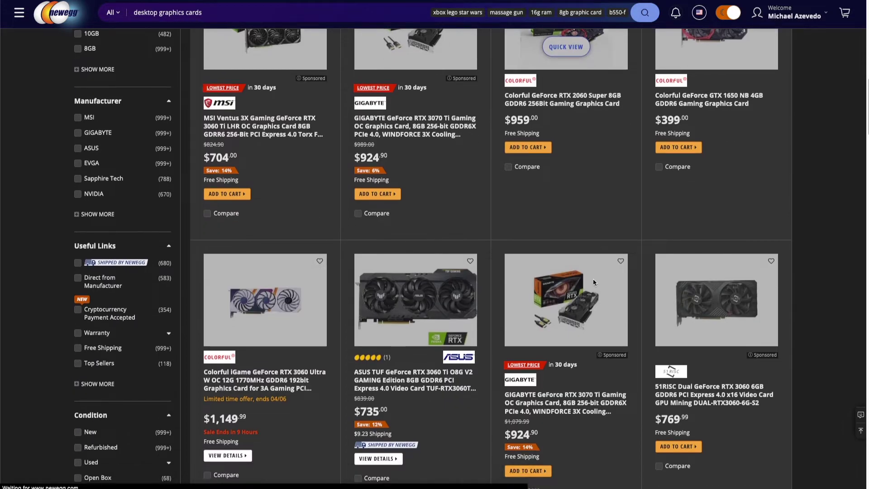
scroll(592, 278, "down", 5)
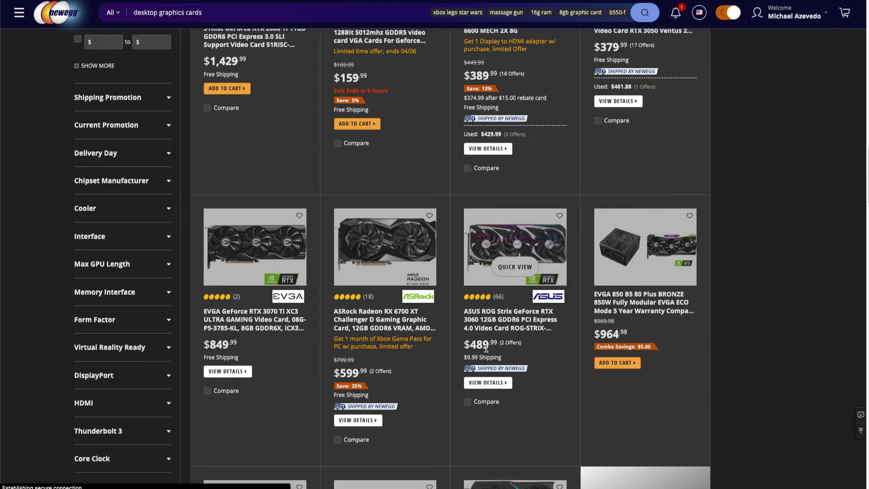
scroll(563, 361, "down", 1)
scroll(563, 361, "down", 4)
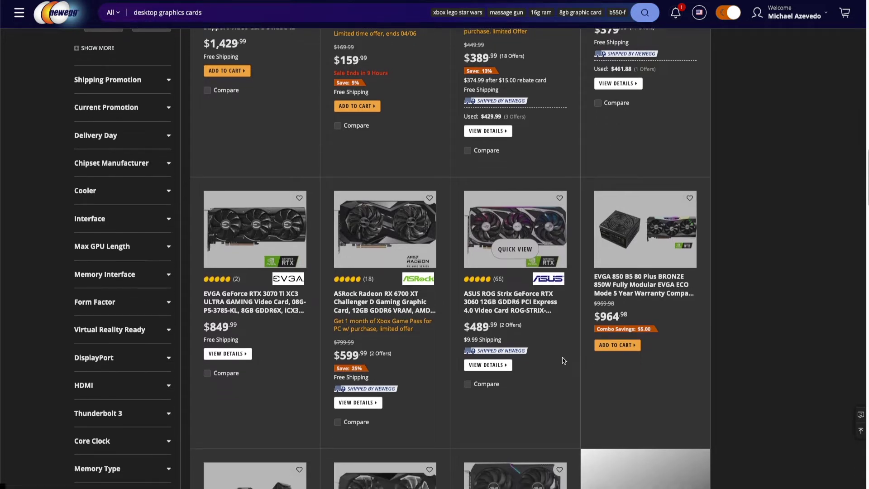
scroll(563, 360, "down", 1)
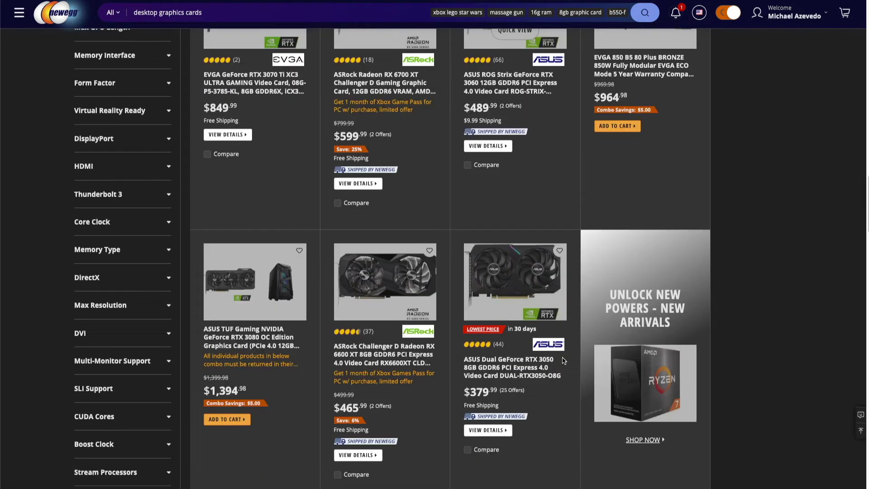
scroll(564, 360, "down", 1)
scroll(563, 360, "down", 1)
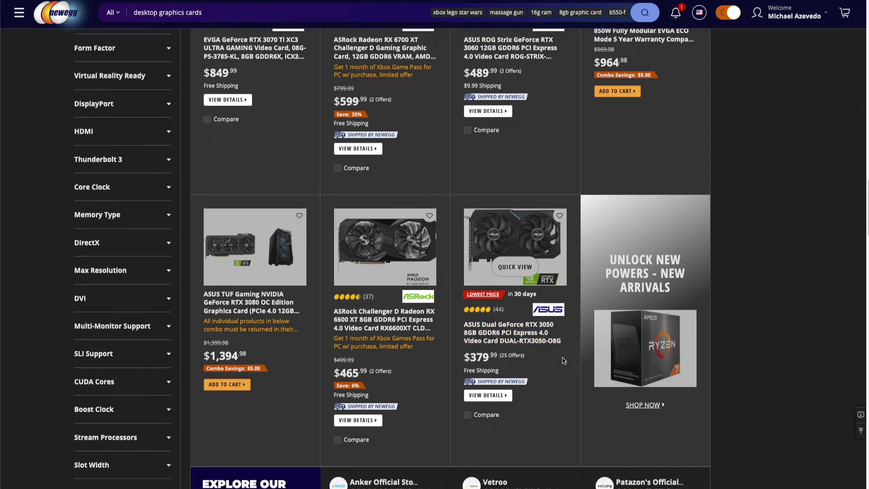
scroll(563, 360, "down", 1)
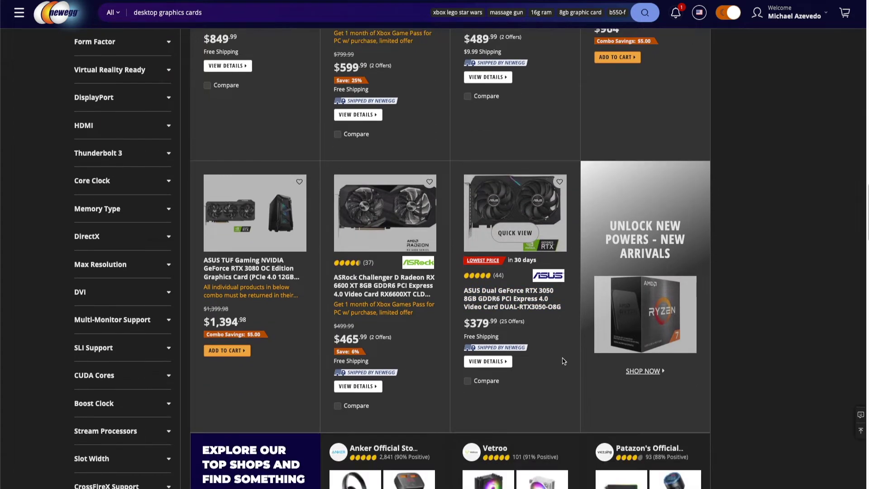
scroll(564, 361, "down", 1)
scroll(564, 361, "up", 2)
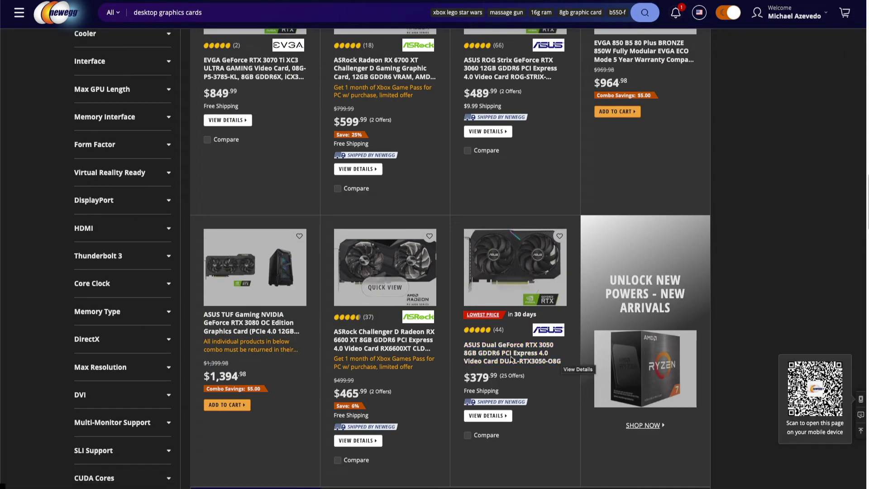
scroll(408, 325, "up", 10)
scroll(409, 326, "up", 10)
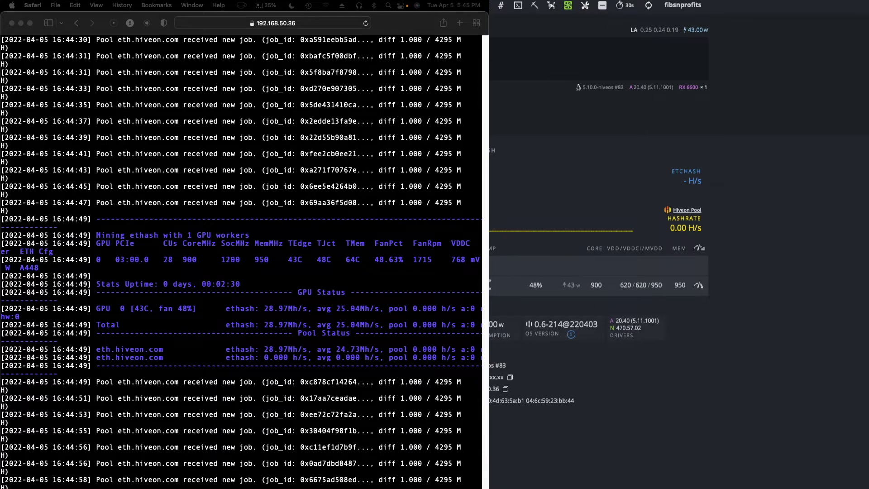
Step: Close the miner log window to return to the Thanos rig dashboard
key("super+w")
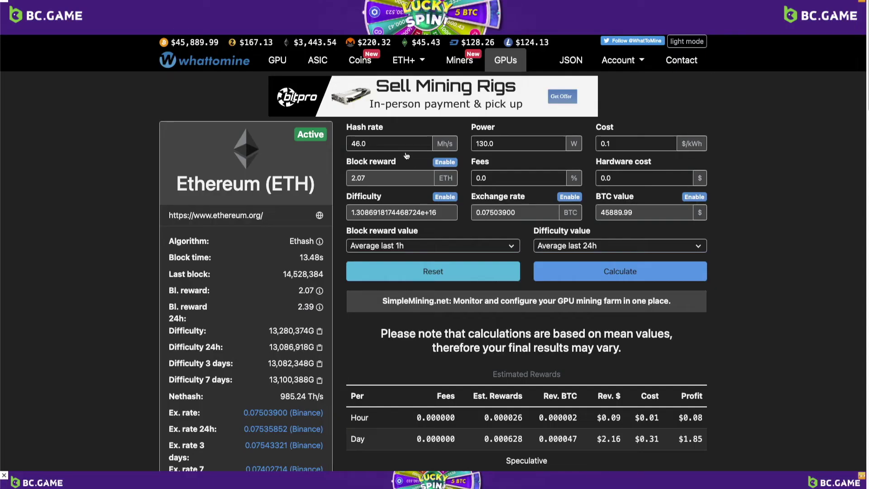
Step: Enter 29 MH/s hash rate and 62 W power in the Ethereum calculator
double_click(367, 149)
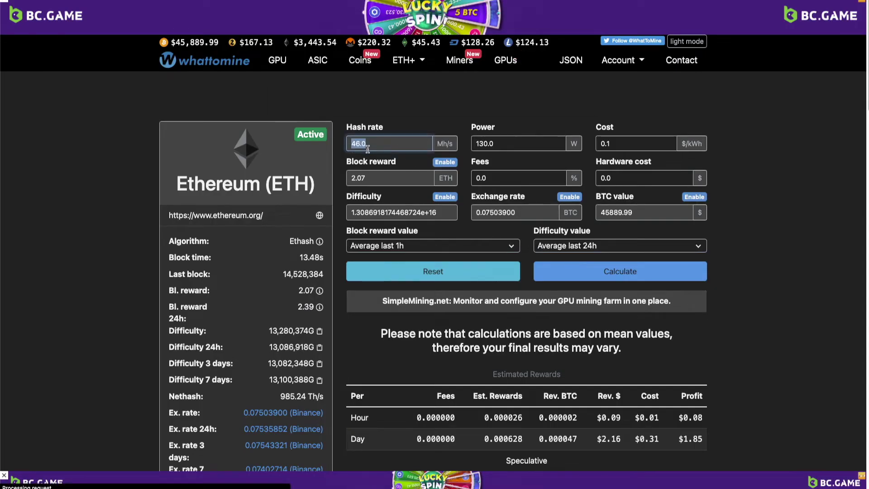
type("29")
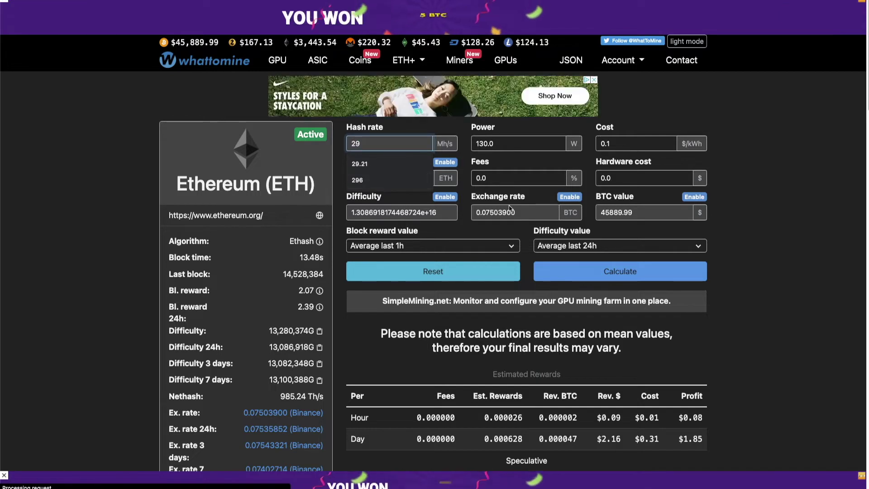
key("Tab")
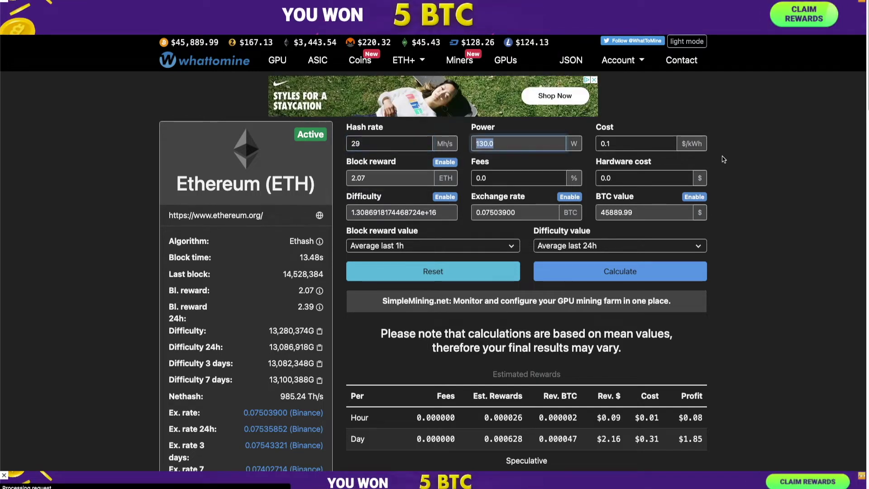
type("62")
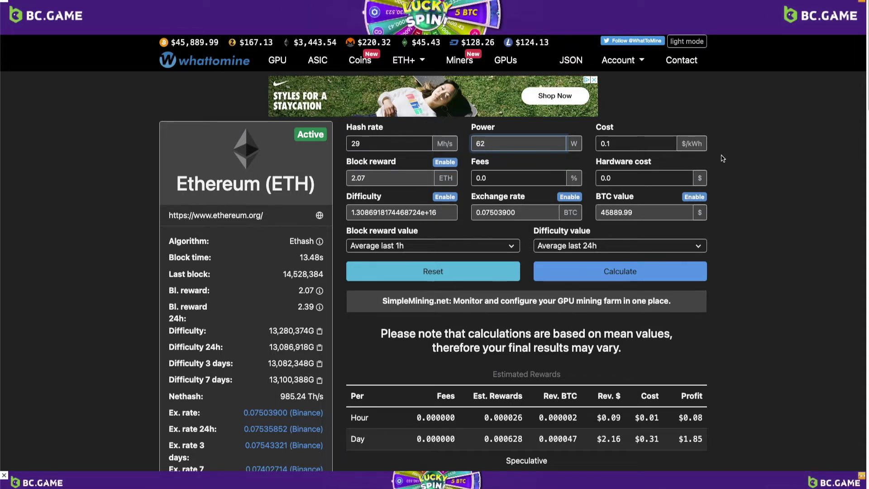
left_click(629, 142)
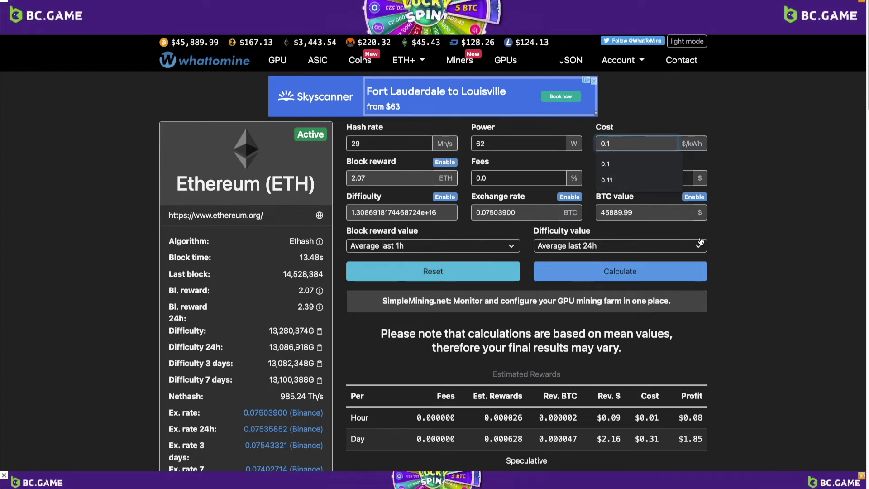
scroll(729, 237, "down", 1)
Step: Calculate, then recalculate with block reward set to Average last 24h
scroll(729, 237, "down", 2)
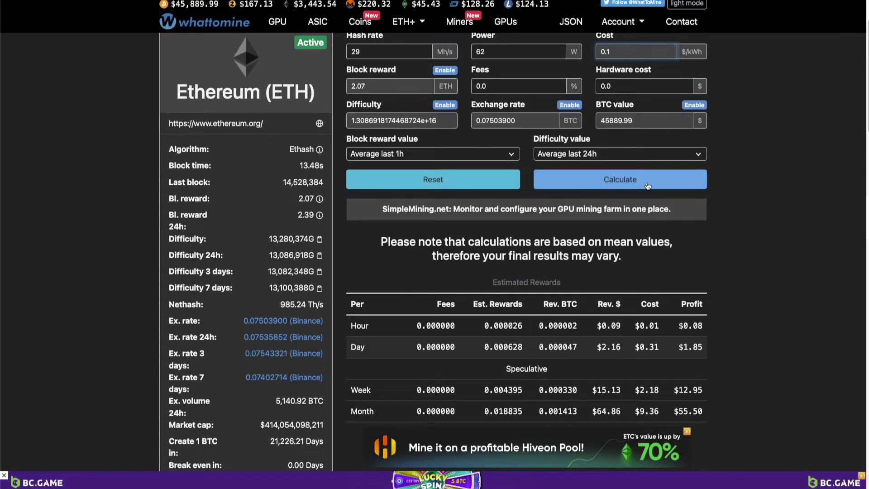
left_click(648, 185)
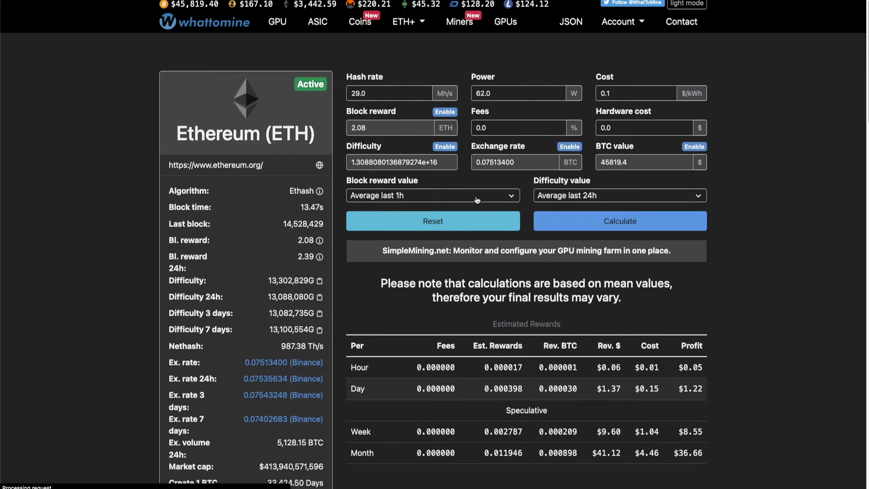
left_click(477, 200)
left_click(409, 248)
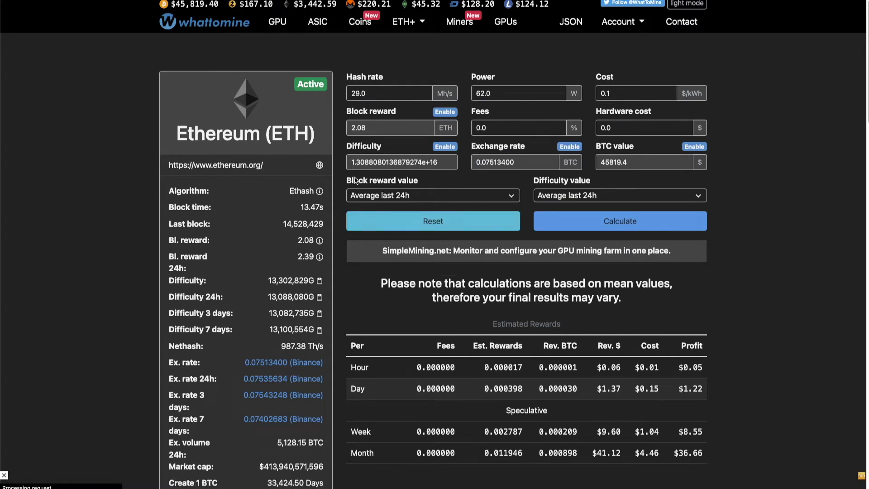
left_click(632, 222)
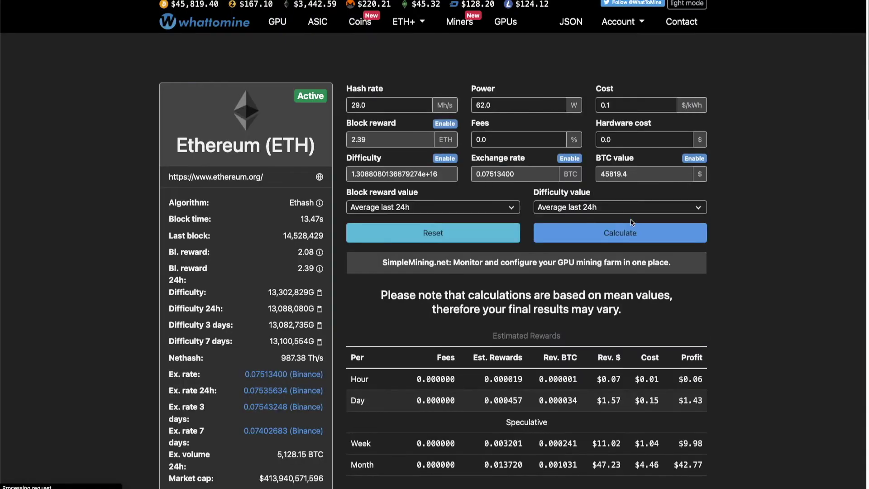
Step: Highlight the $1.43 daily profit figure in the results
scroll(732, 249, "down", 3)
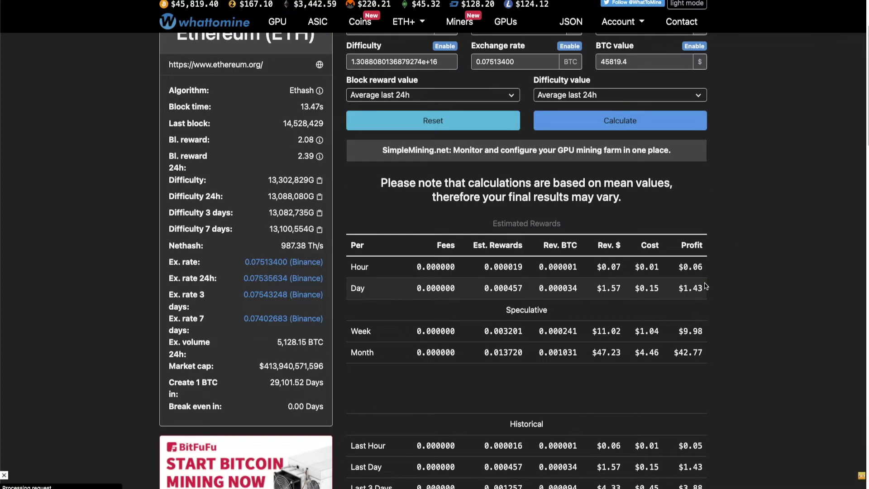
left_click_drag(683, 288, 683, 288)
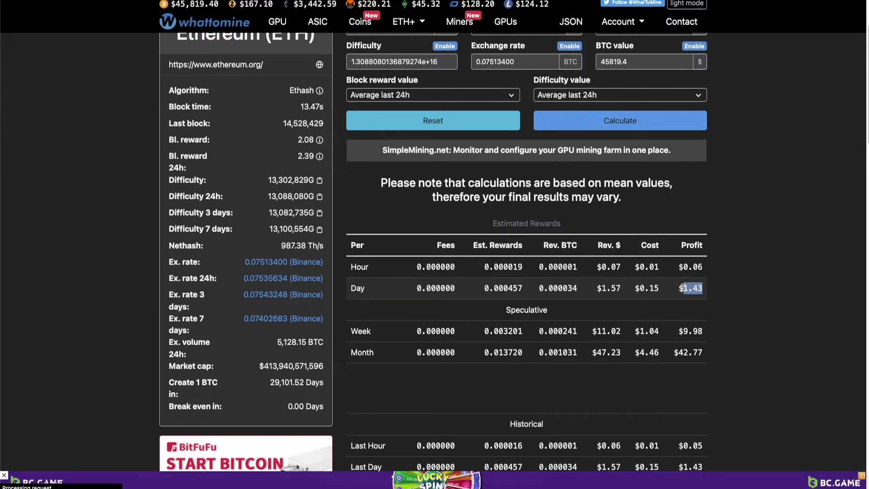
scroll(666, 303, "up", 1)
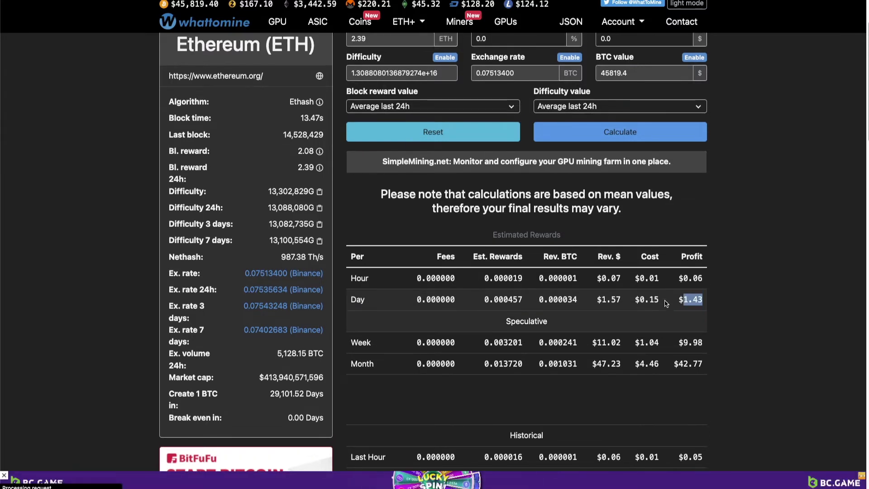
scroll(666, 304, "up", 3)
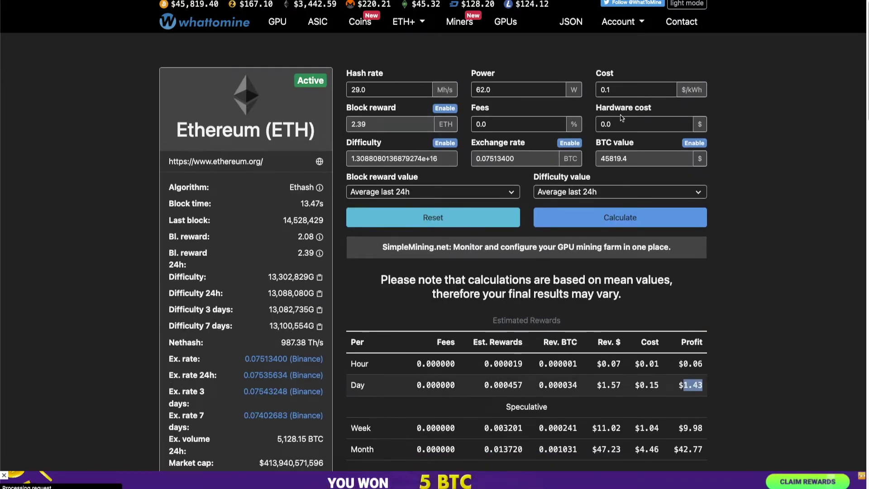
Step: Set hardware cost to 382, recalculate, and highlight the 267.96-day break-even figure
left_click(599, 126)
key("ctrl+a")
type("38")
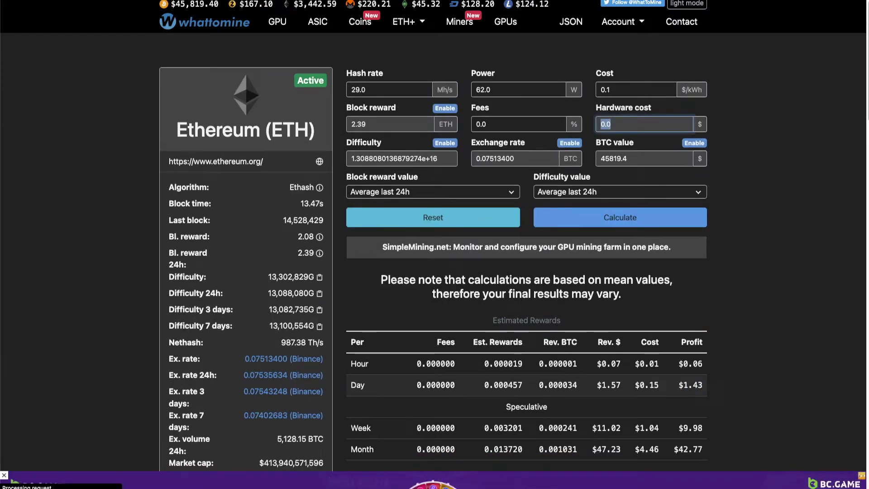
type("2")
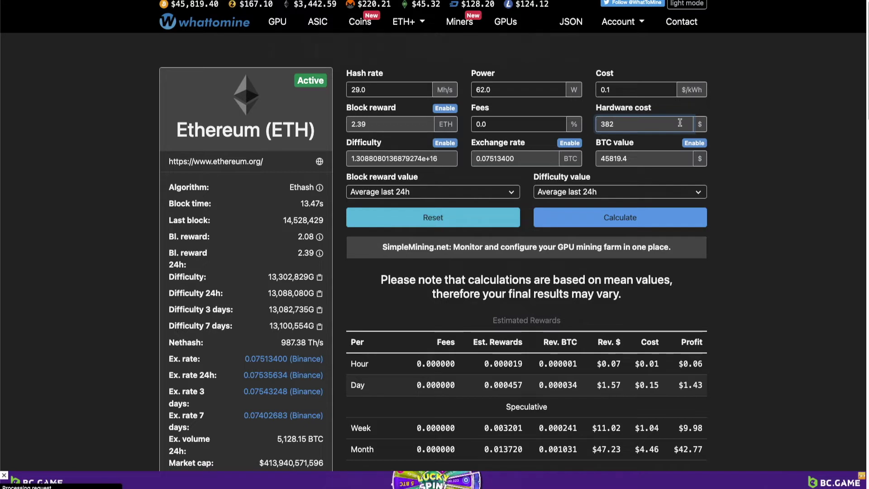
left_click(643, 218)
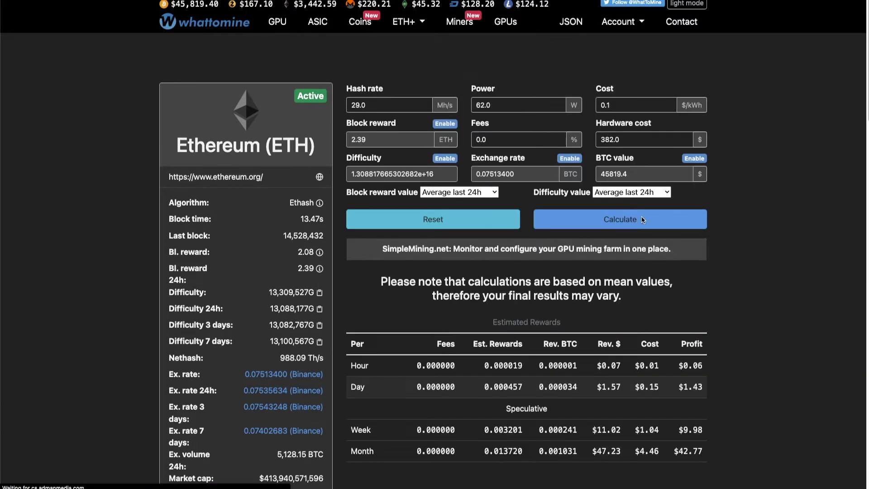
scroll(795, 181, "down", 1)
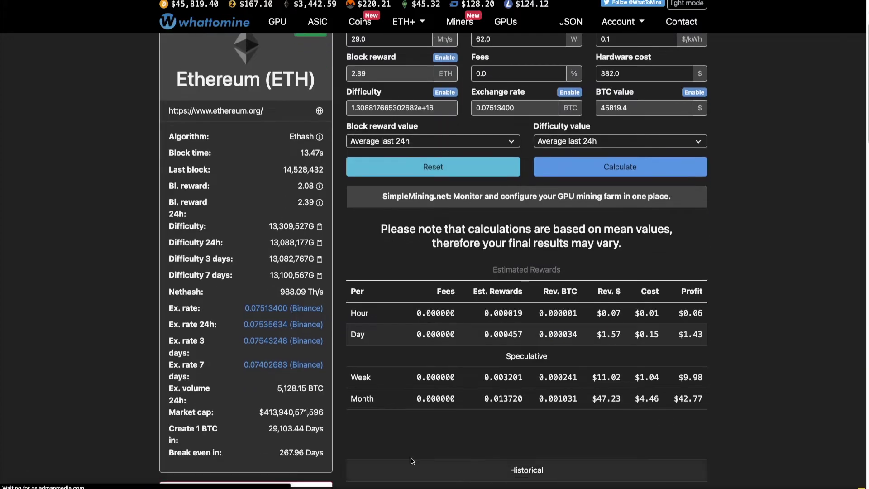
left_click_drag(294, 451, 303, 450)
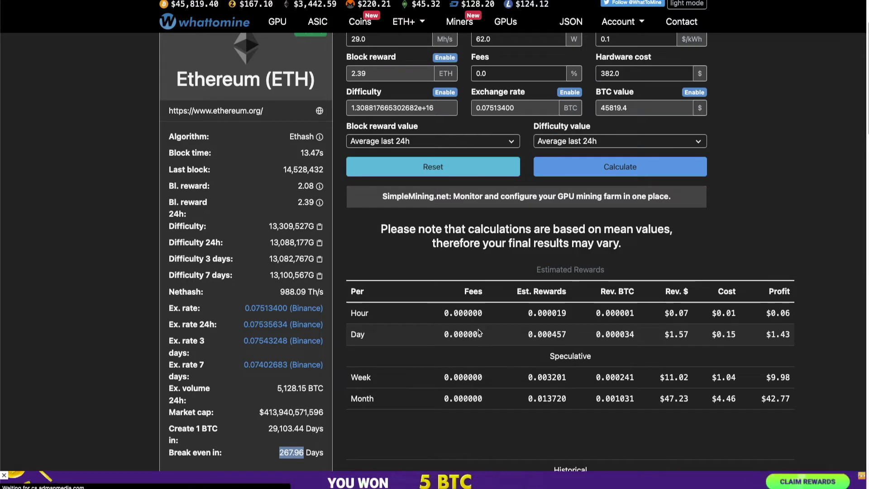
scroll(616, 148, "up", 3)
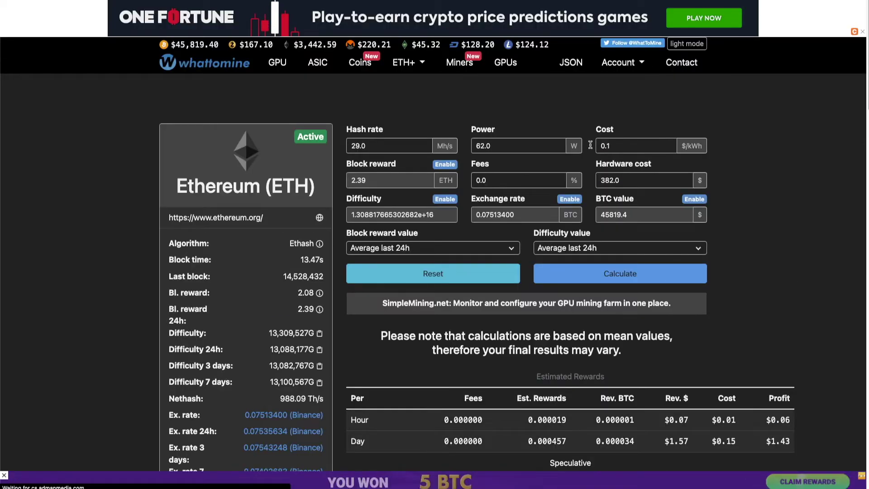
Step: Clear the 0.1 electricity cost and recalculate, showing $1.57 daily and $47.24 monthly profit
mouse_move(612, 147)
left_mouse_down()
mouse_move(607, 156)
mouse_move(610, 147)
left_mouse_up()
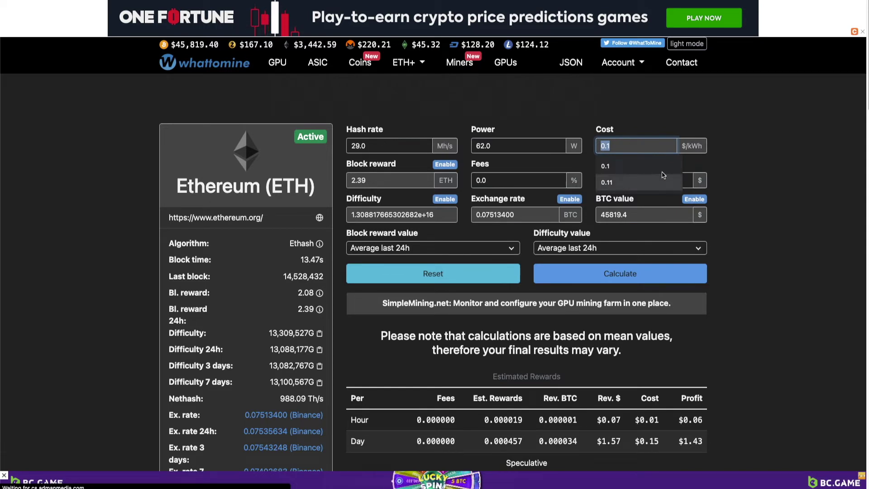
key("Right")
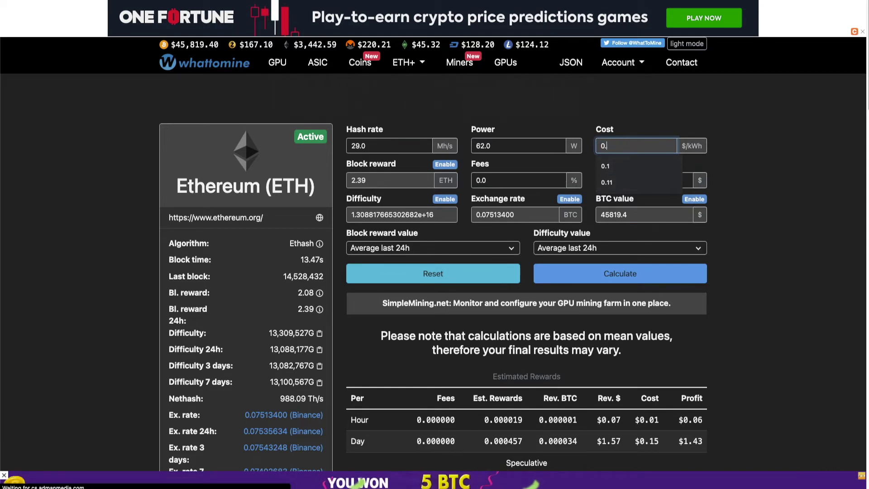
key("BackSpace")
key("BackSpace")
key("BackSpace")
left_click(621, 279)
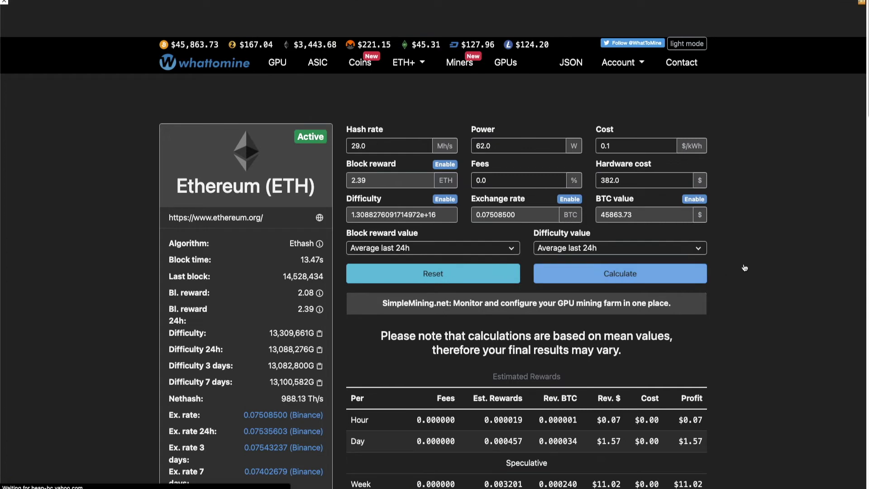
scroll(757, 269, "down", 3)
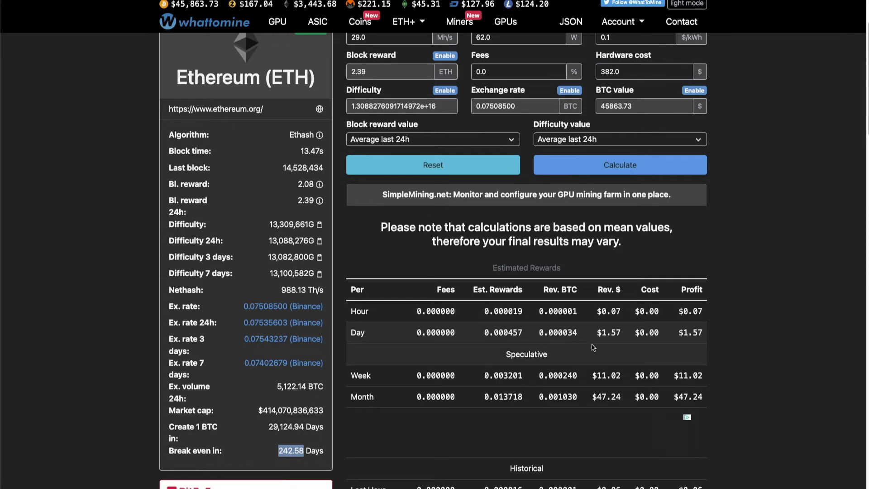
left_click_drag(703, 333, 682, 331)
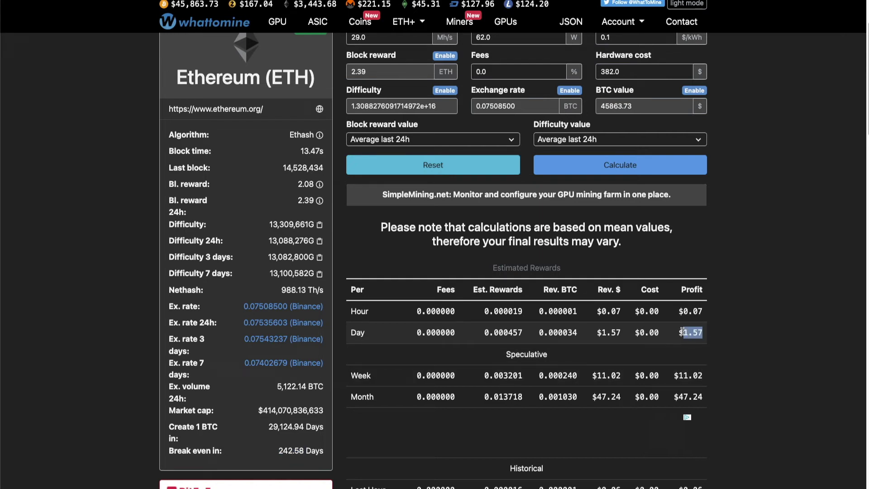